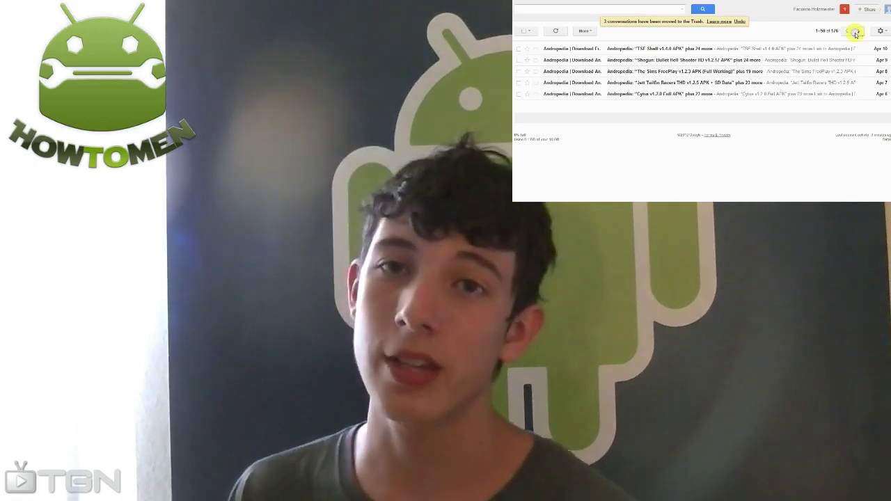
- Step back three pages in Gmail to reach conversations 151–176 of 176
click(856, 32)
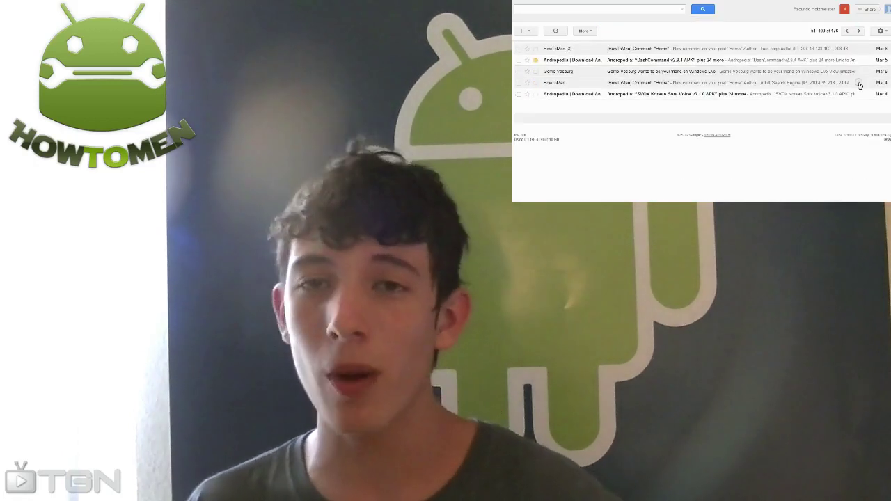
click(859, 31)
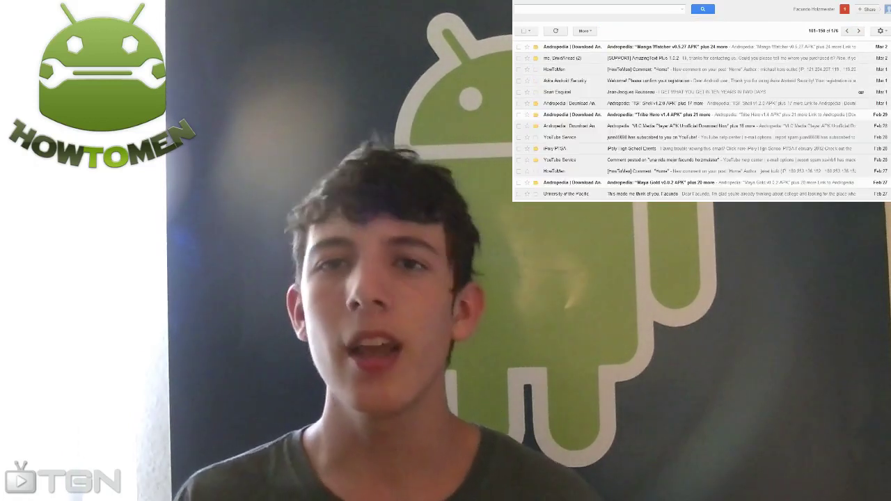
click(860, 32)
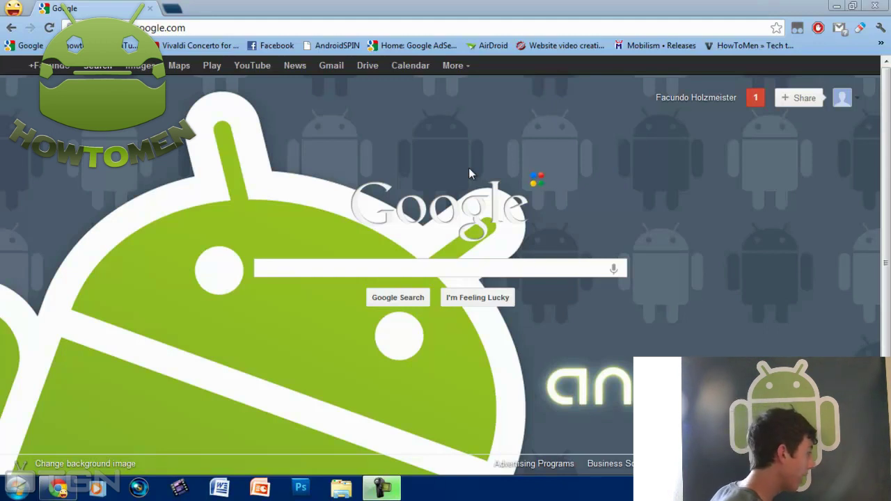
- Go to unroll.me from the Chrome address bar
key(ctrl+l)
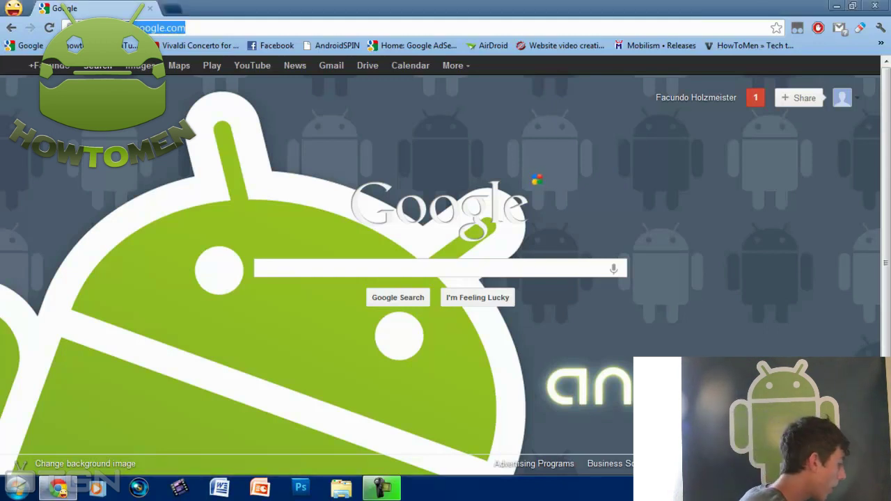
text(unroll.me)
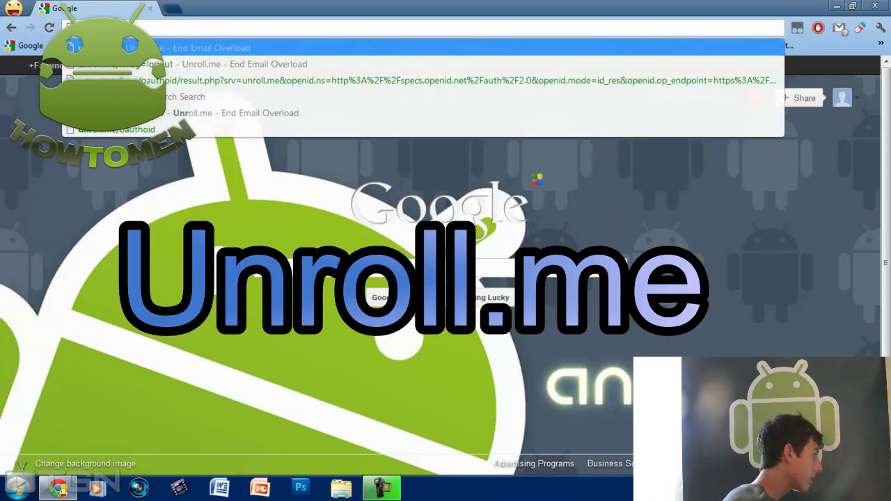
key(Return)
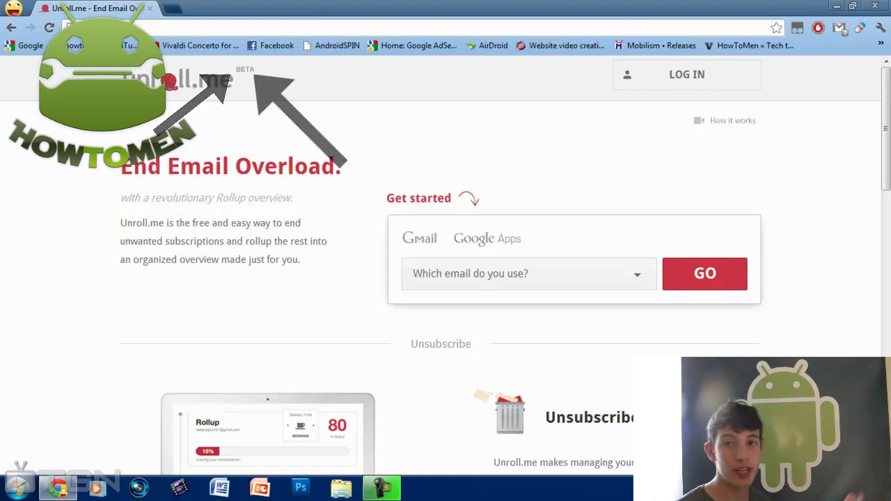
- Log in to Unroll.me and scroll through the Your Rollup timeline
click(655, 82)
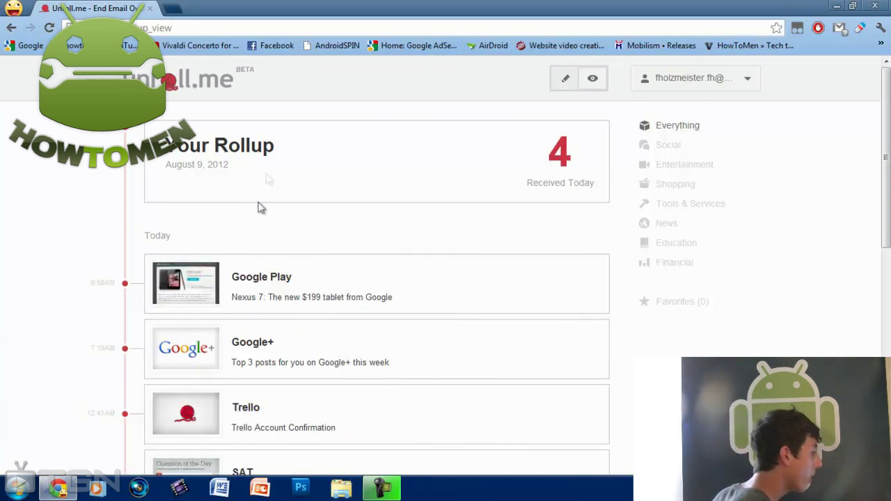
scroll(261, 215, down, 1)
scroll(303, 310, down, 1)
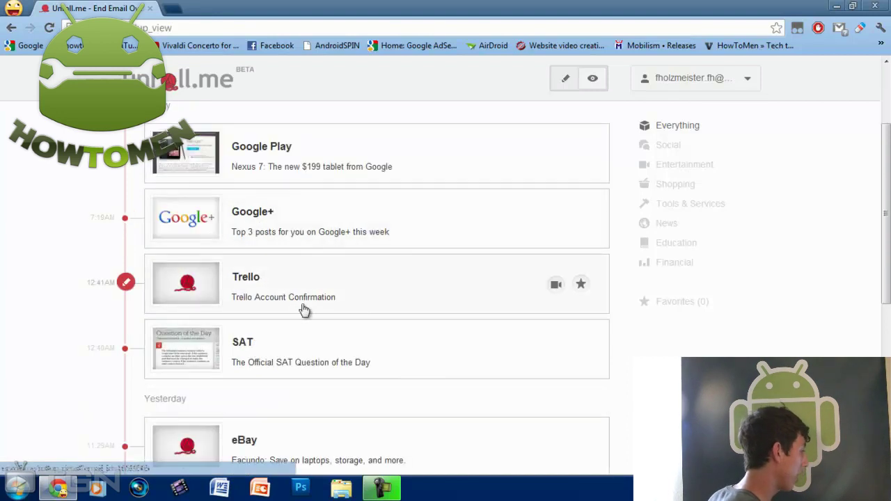
scroll(306, 308, up, 2)
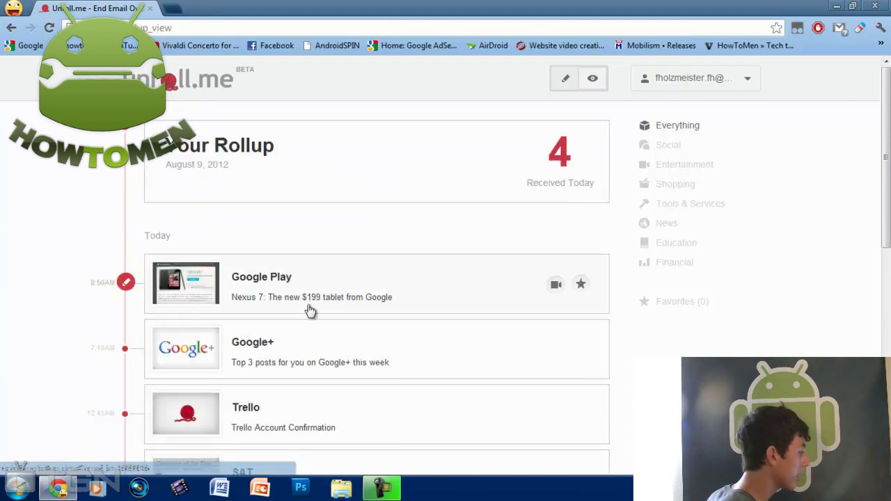
scroll(317, 324, down, 1)
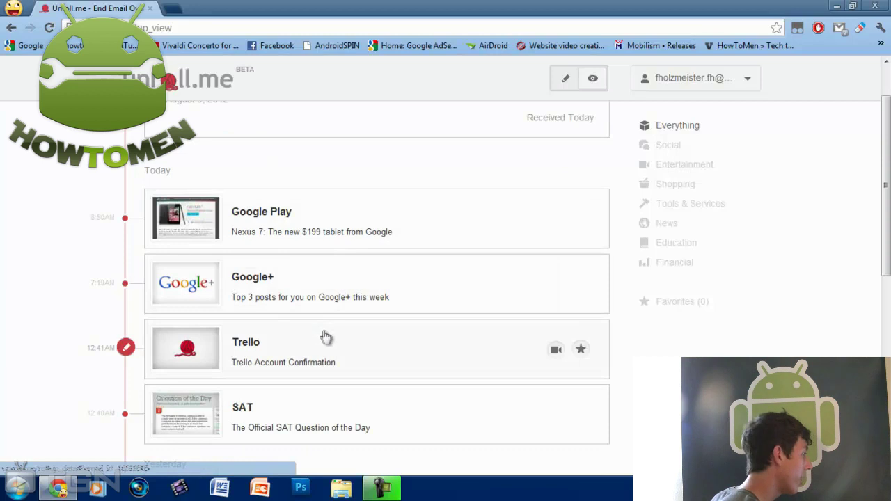
scroll(451, 311, up, 1)
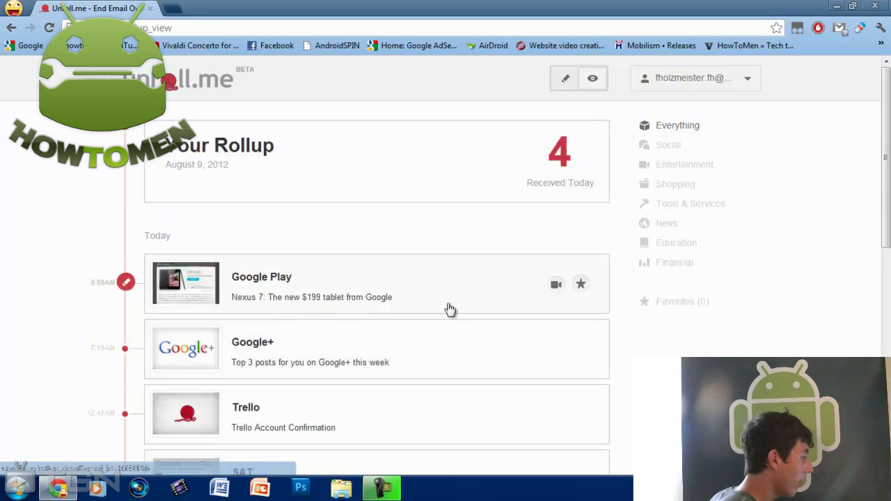
- Highlight the count of emails received today, then clear the highlight
drag(547, 149, 566, 149)
click(562, 154)
click(593, 172)
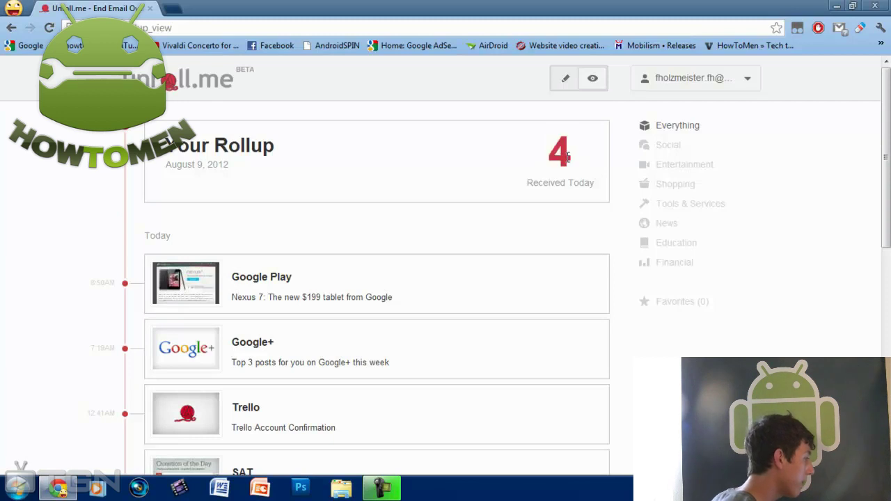
scroll(422, 202, down, 1)
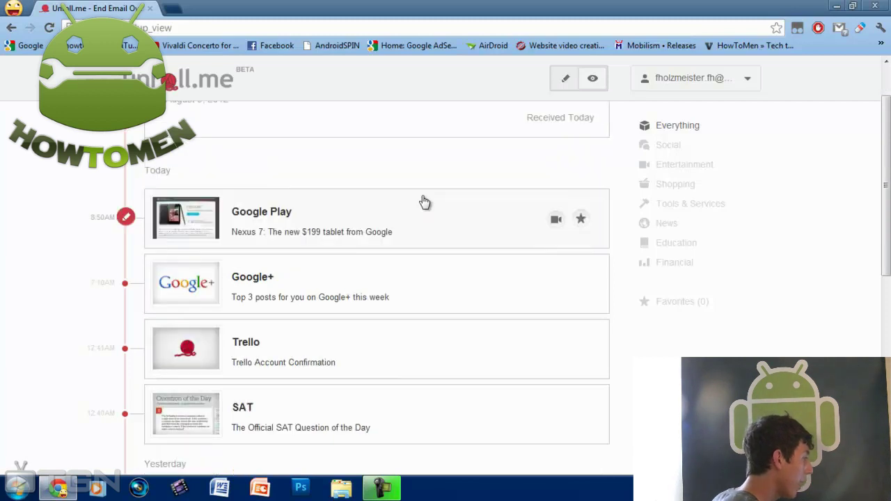
- Put the SAT subscription into edit mode and unsubscribe from it
click(126, 418)
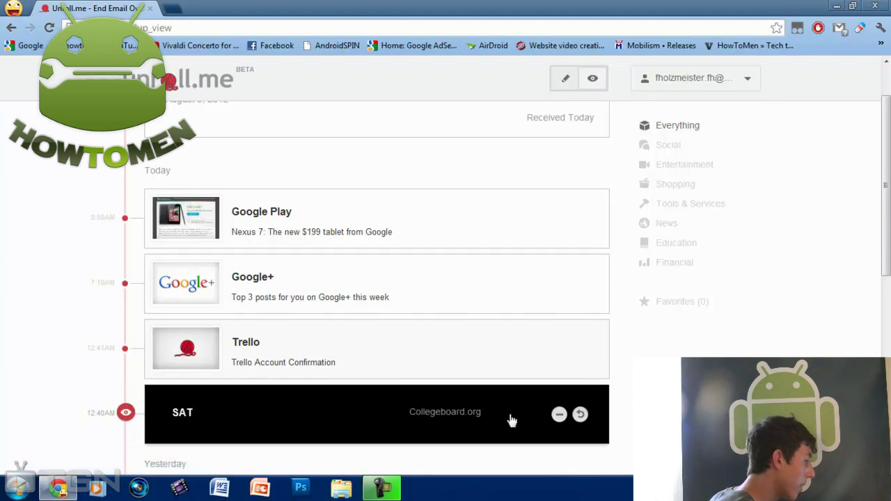
click(559, 417)
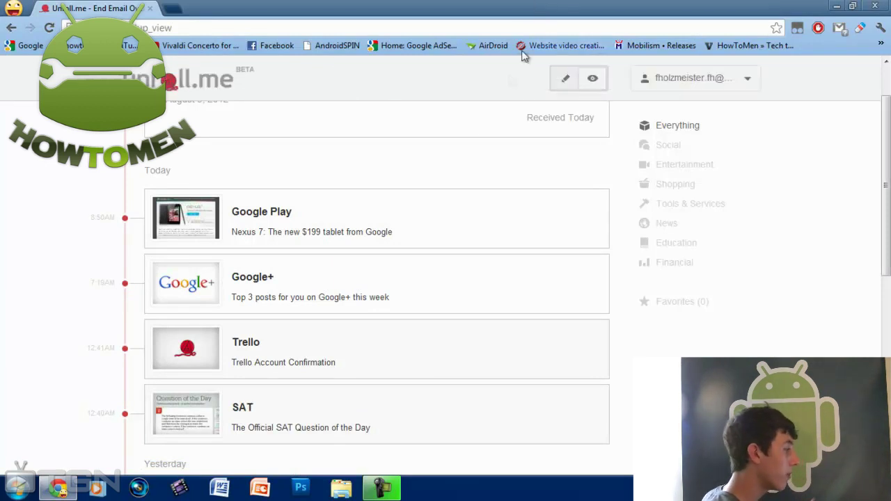
scroll(364, 348, down, 1)
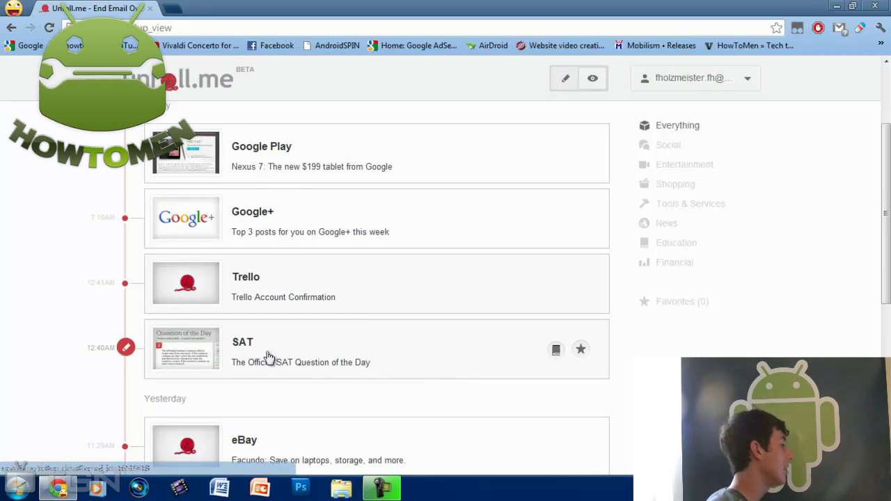
scroll(269, 358, down, 4)
- Unsubscribe eBay, add it to the rollup, and reveal the zazzle and Trello entries
click(553, 186)
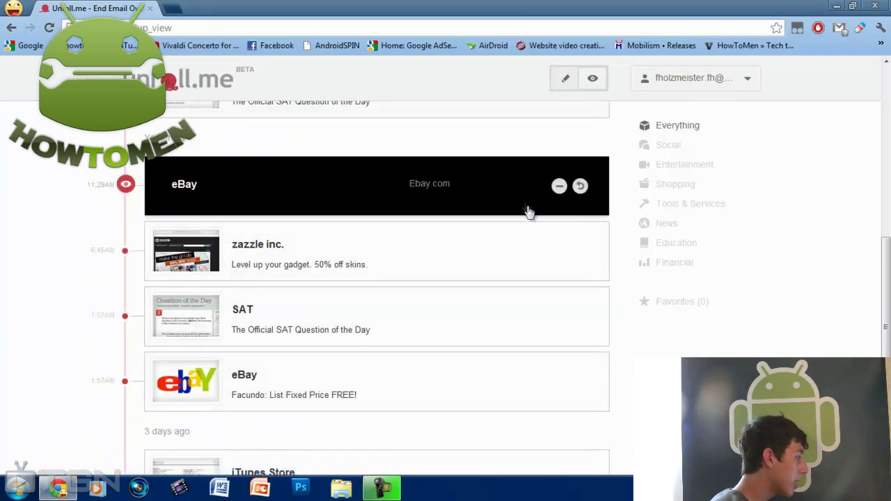
click(560, 186)
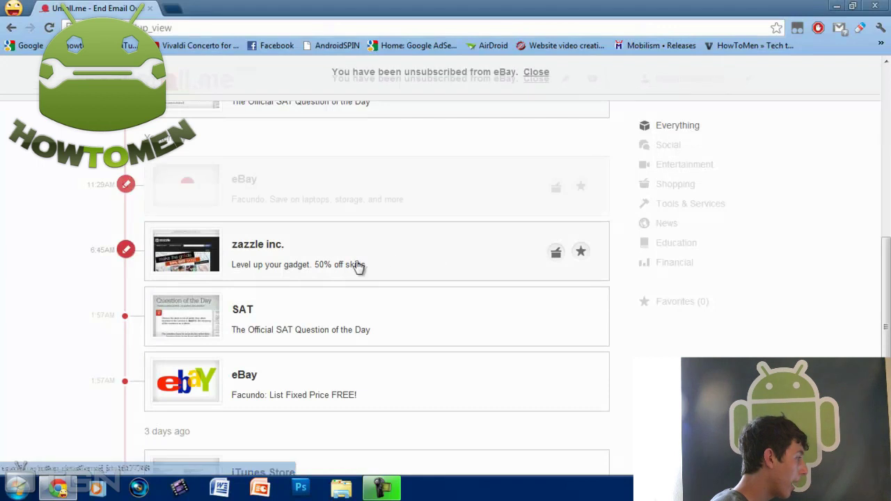
scroll(406, 309, up, 2)
click(557, 319)
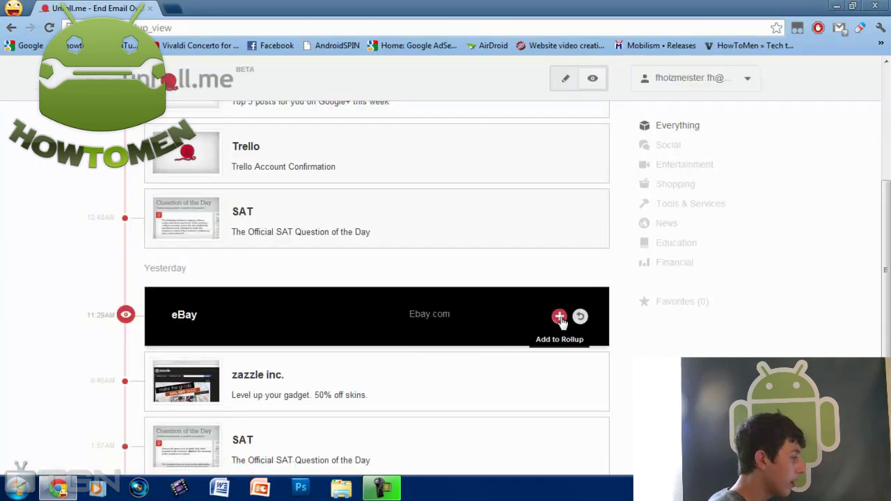
click(560, 318)
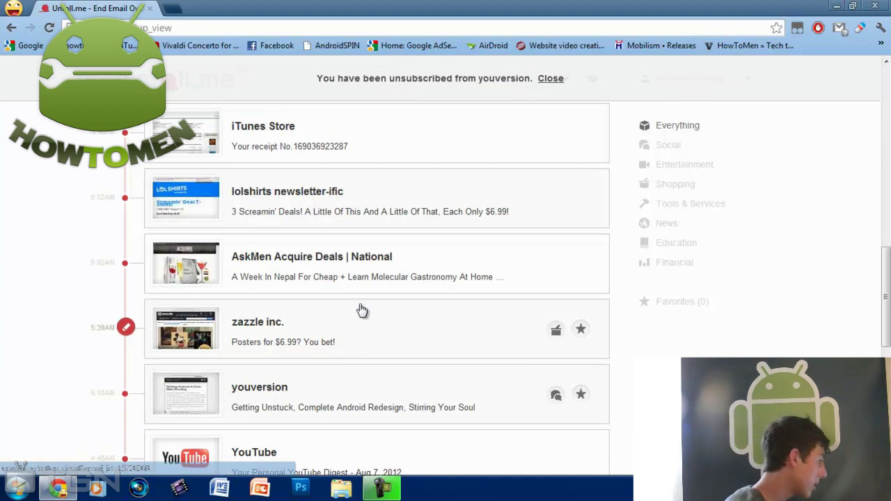
click(125, 328)
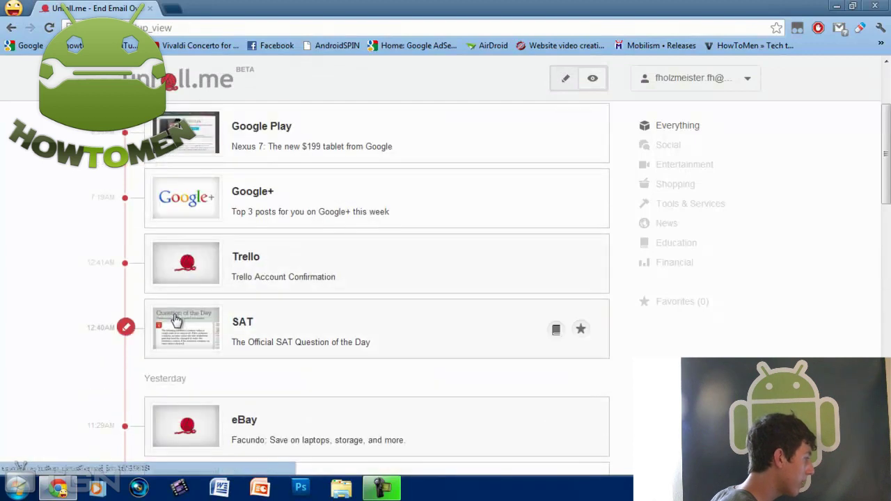
click(126, 262)
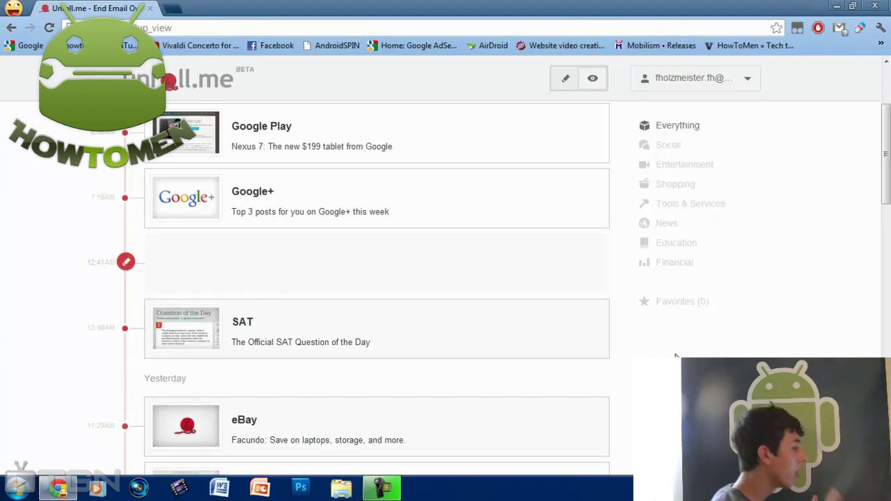
- Filter subscriptions by Social, then Entertainment, then the Favorites category
scroll(682, 301, down, 1)
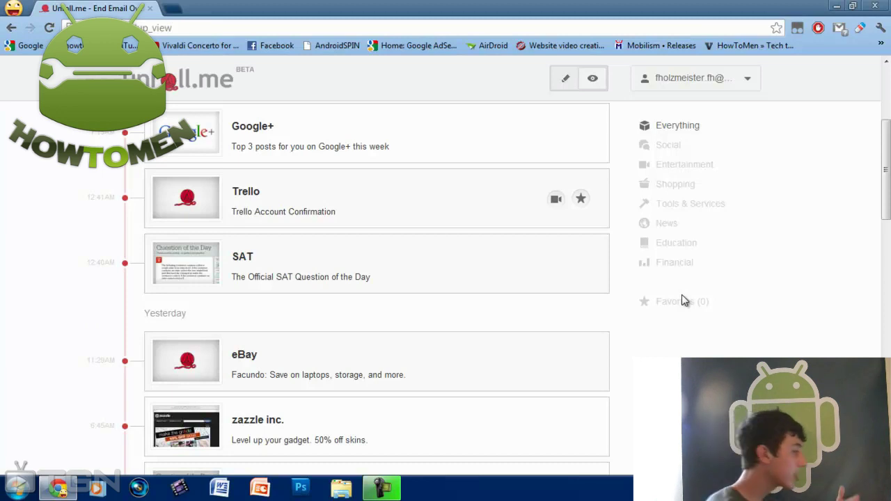
click(670, 154)
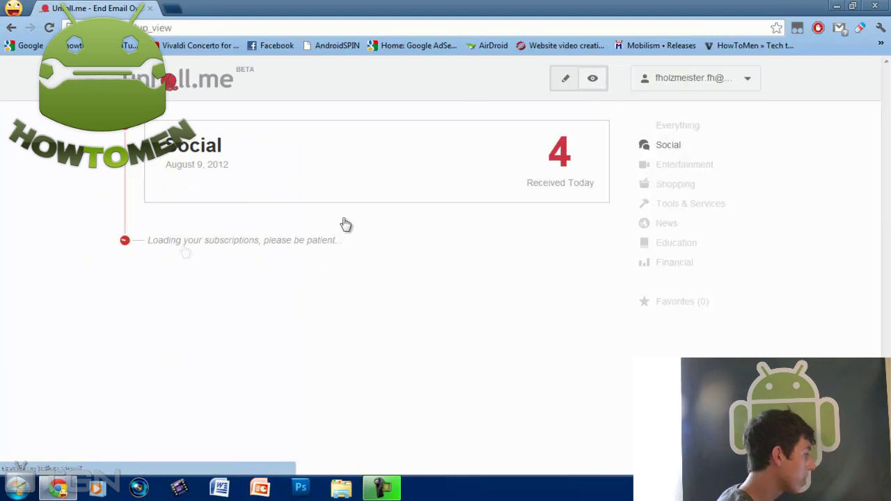
scroll(267, 348, down, 2)
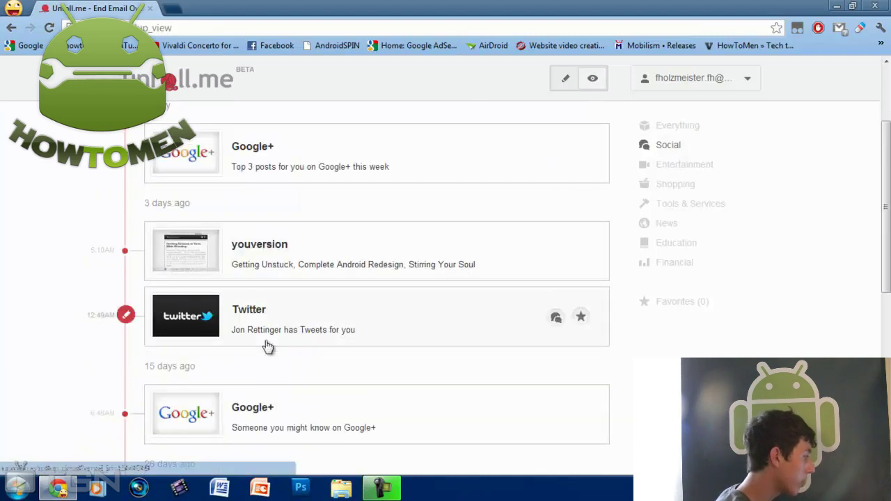
scroll(328, 317, up, 2)
click(693, 167)
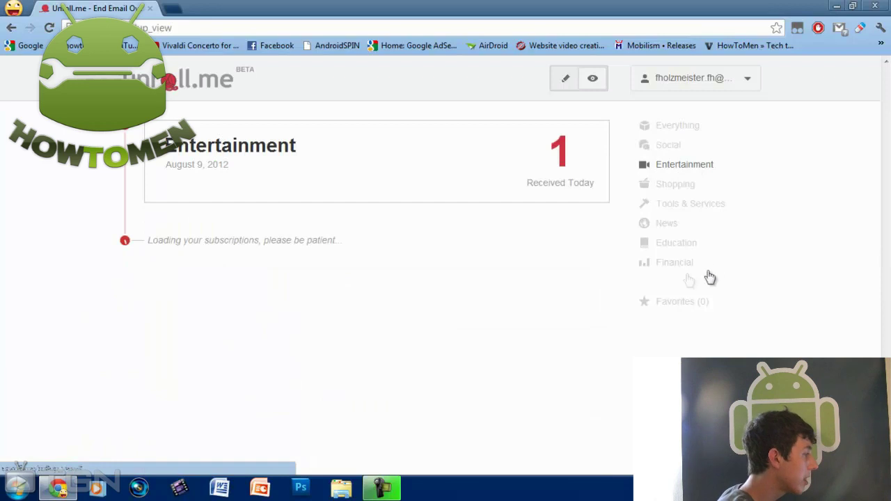
click(648, 301)
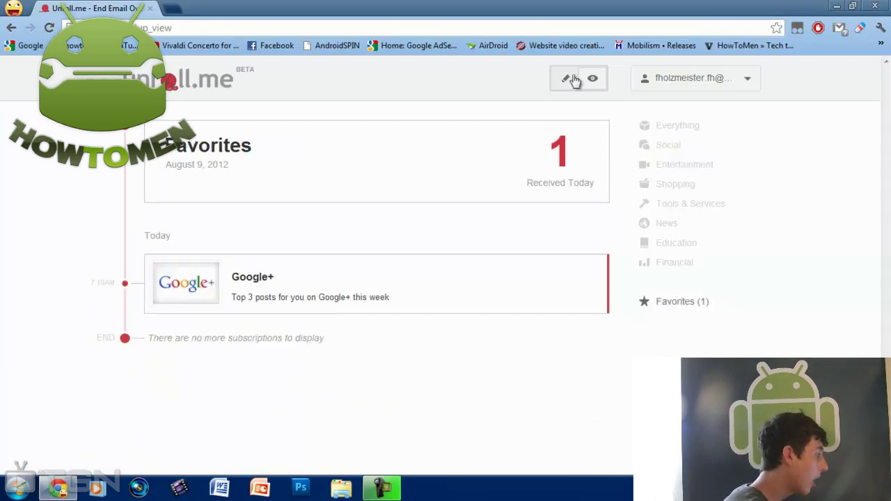
- Enter rollup edit mode and scroll through the rolled-up subscriptions
click(564, 79)
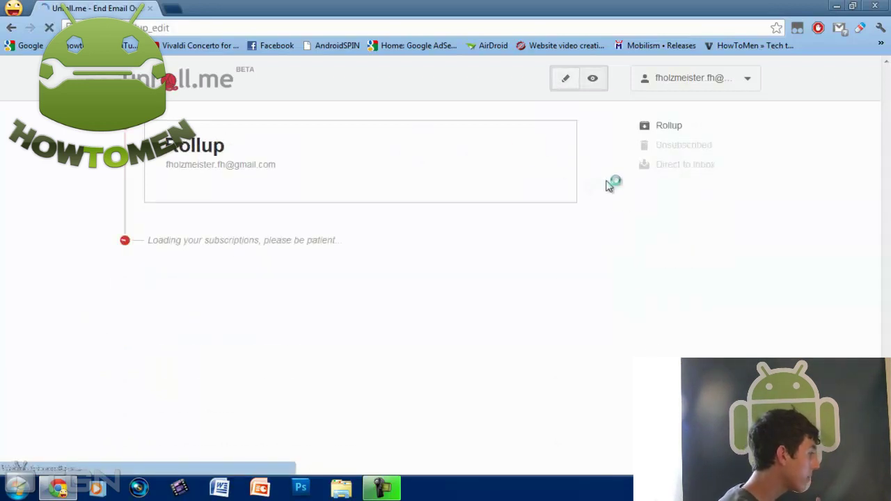
scroll(304, 293, down, 4)
scroll(279, 327, down, 1)
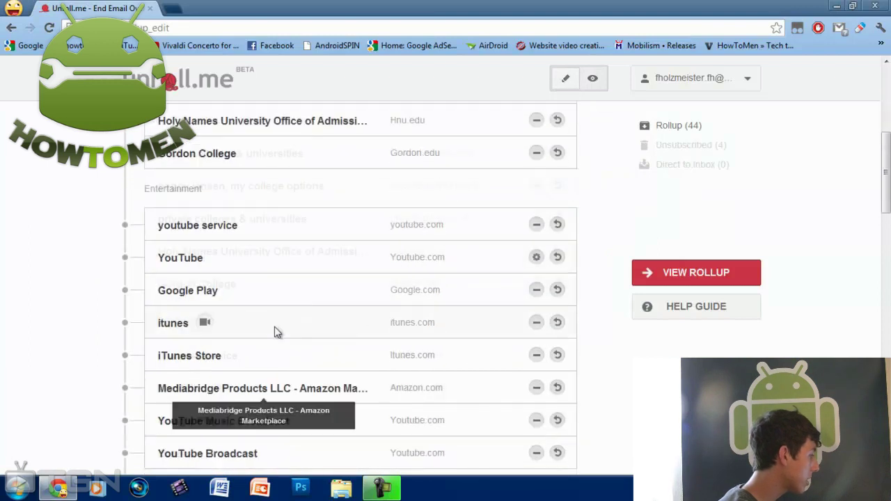
scroll(291, 327, up, 3)
scroll(374, 322, up, 2)
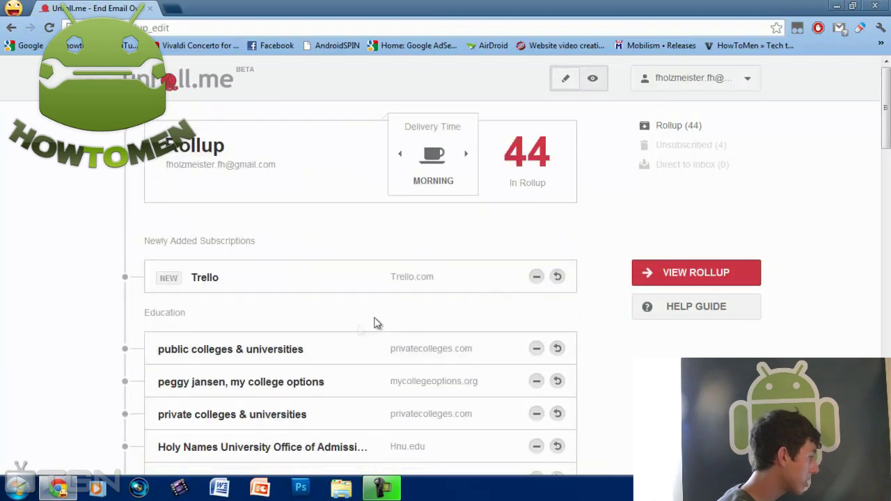
scroll(339, 314, down, 1)
scroll(374, 327, up, 1)
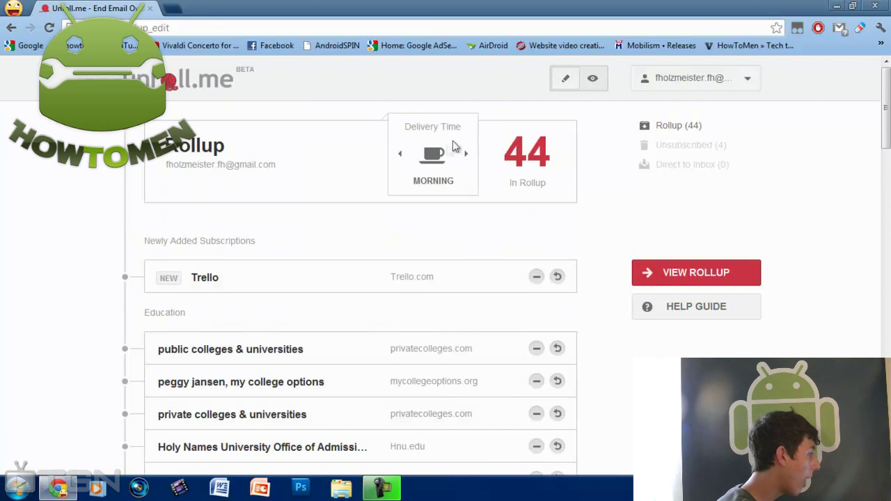
drag(503, 146, 563, 148)
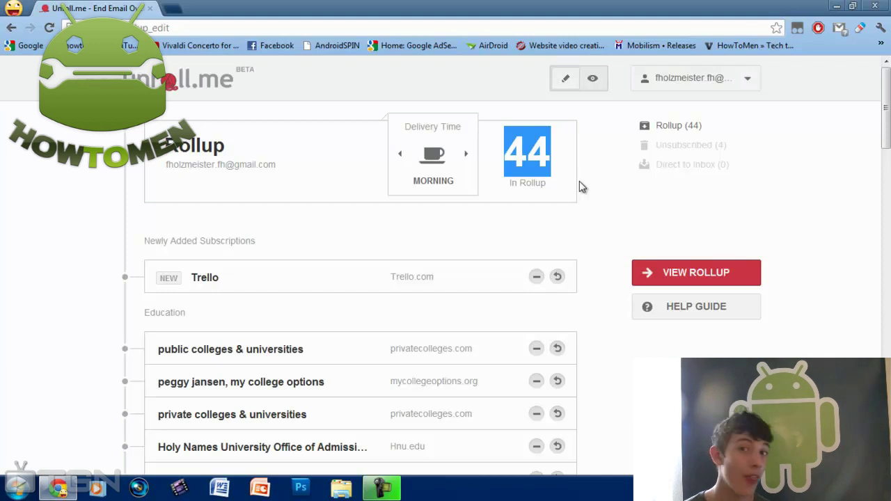
- Check the Unsubscribed list, then return to the Rollup list and scroll down
click(669, 145)
click(679, 125)
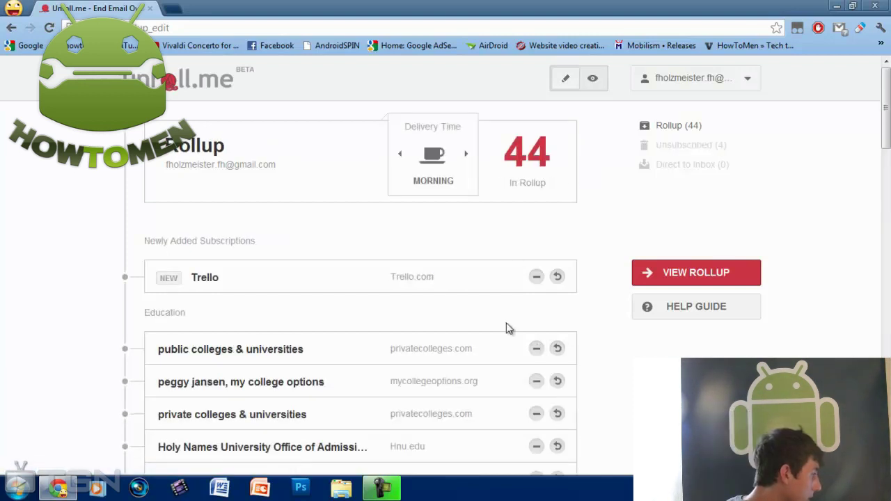
scroll(530, 342, down, 1)
scroll(568, 374, down, 1)
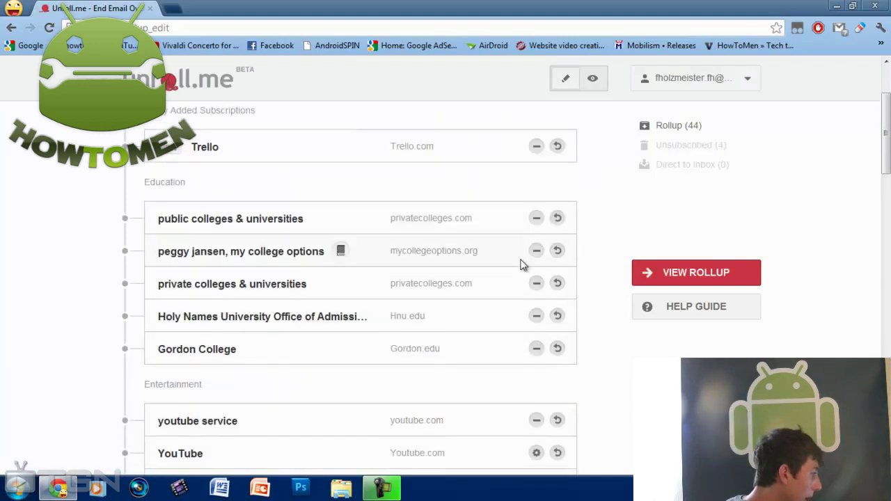
click(536, 218)
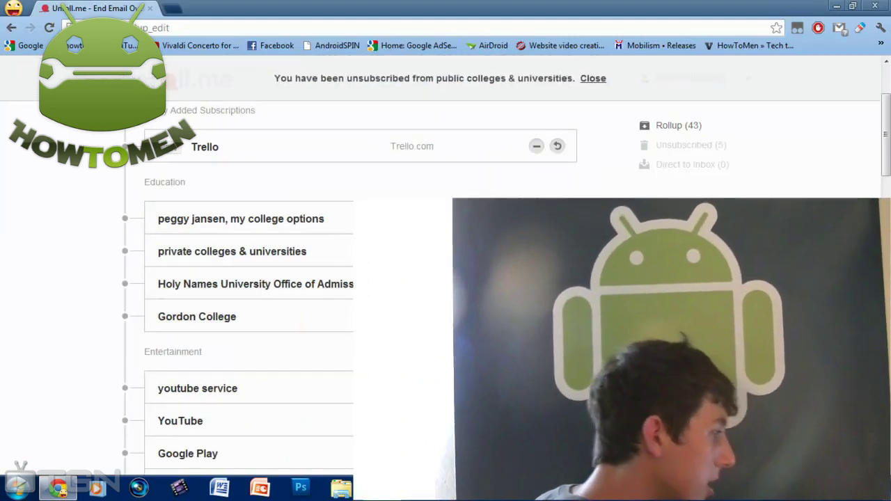